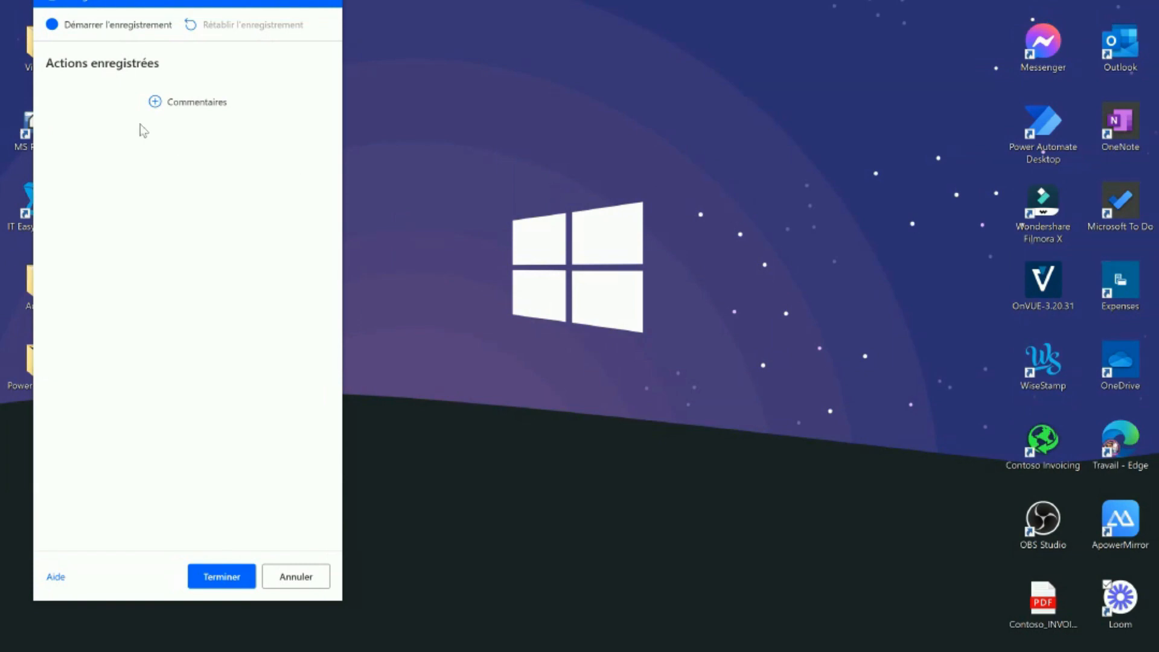
Start the recording, open Contoso Invoicing from the desktop and move its window beside the recorder
{"action": "left_click", "coordinate": [110, 31]}
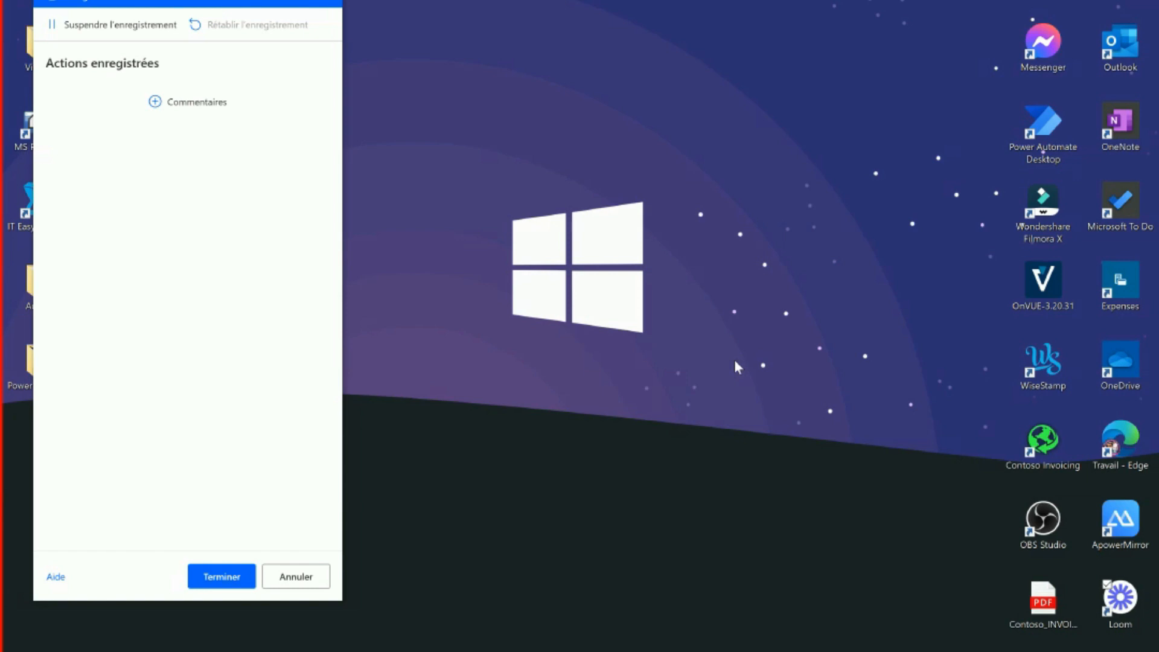
{"action": "double_click", "coordinate": [1043, 443]}
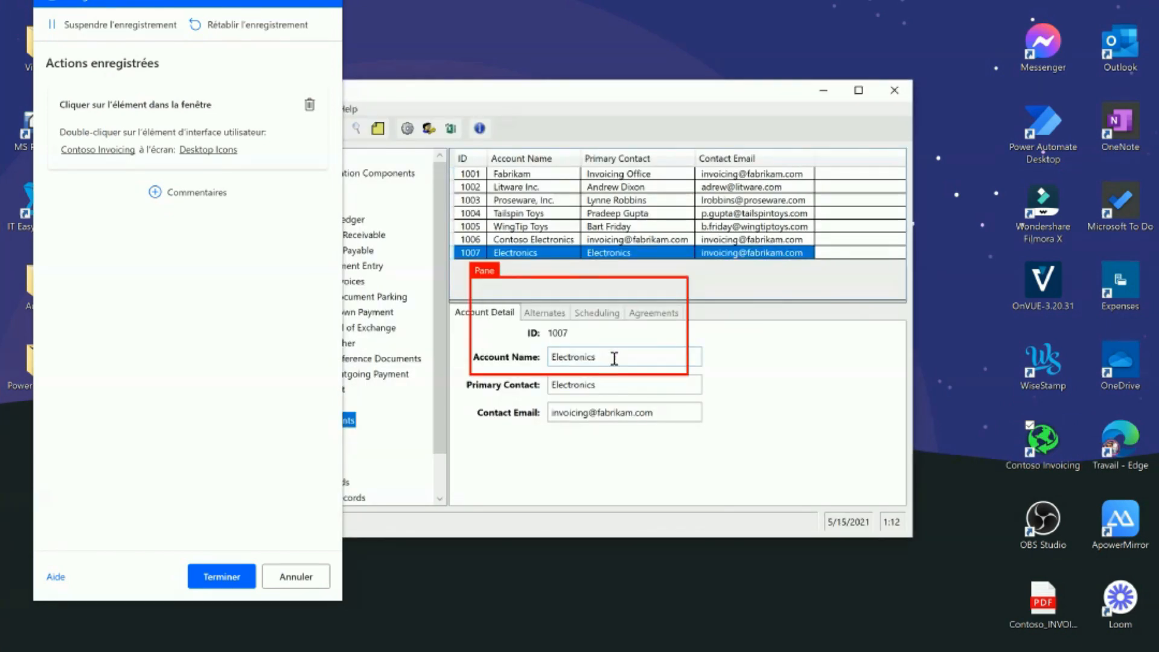
{"action": "left_click_drag", "start_coordinate": [573, 89], "coordinate": [681, 16]}
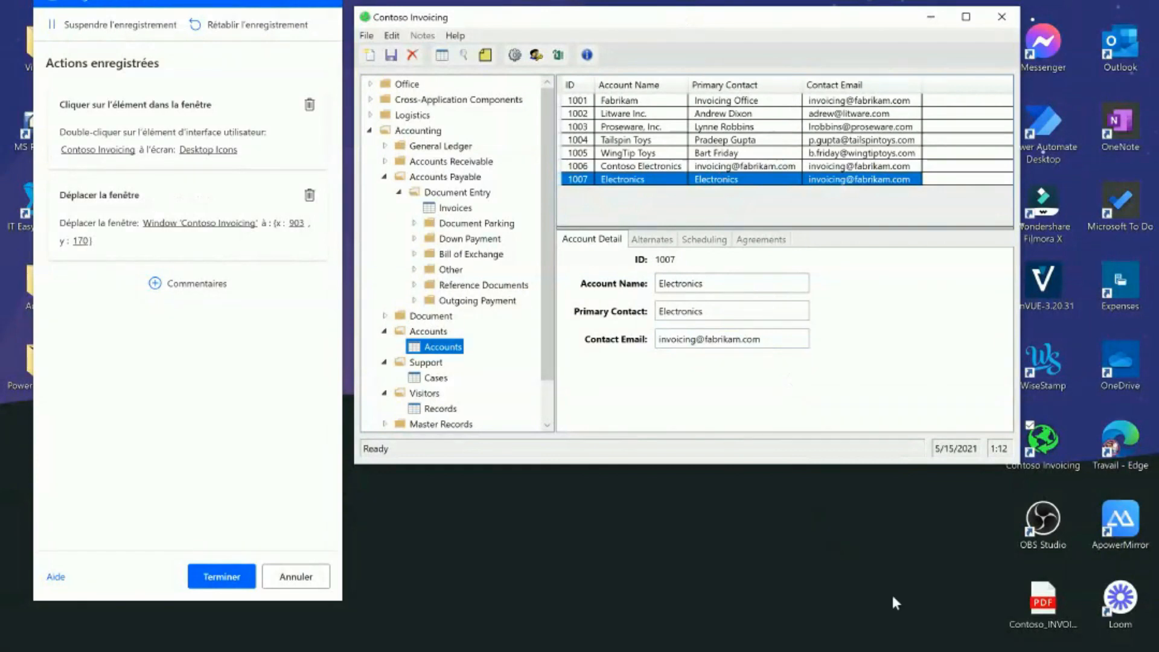
Open the Contoso invoice PDF from the desktop and create a new account record in Contoso Invoicing
{"action": "double_click", "coordinate": [1040, 601]}
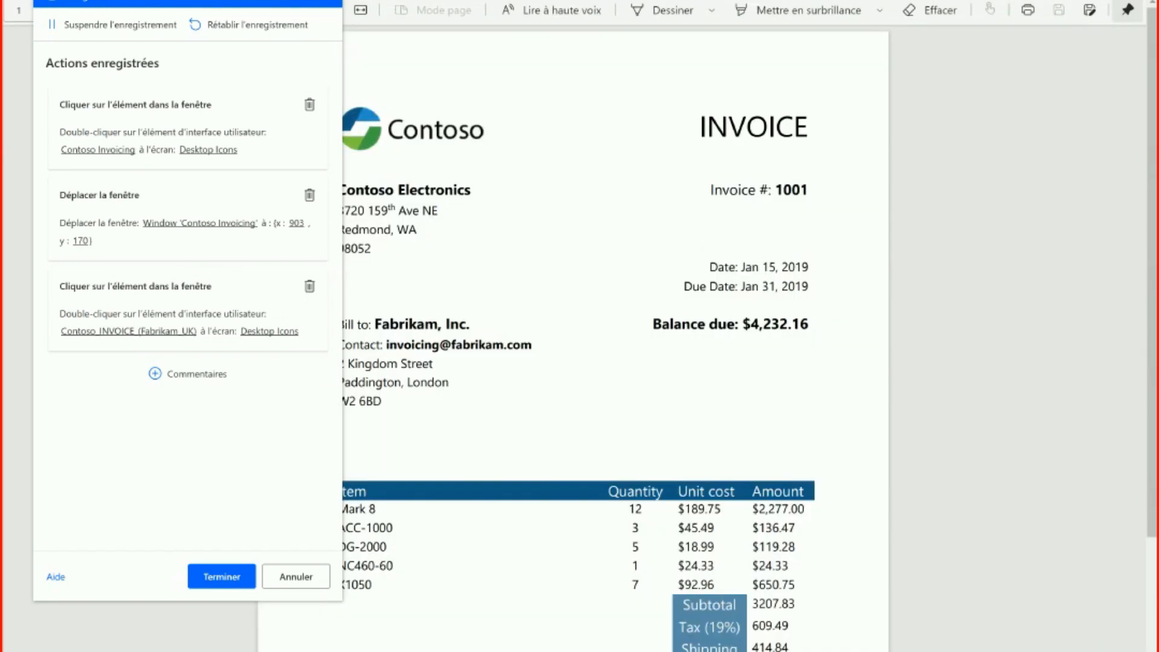
{"action": "left_click", "coordinate": [579, 651]}
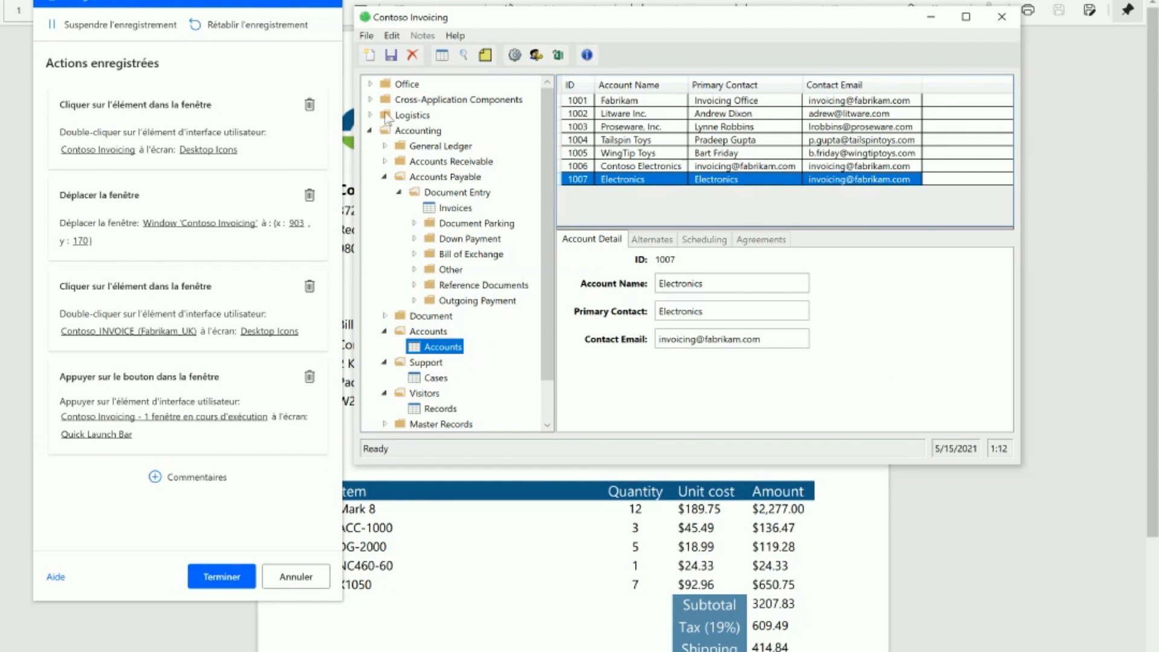
{"action": "left_click", "coordinate": [370, 56]}
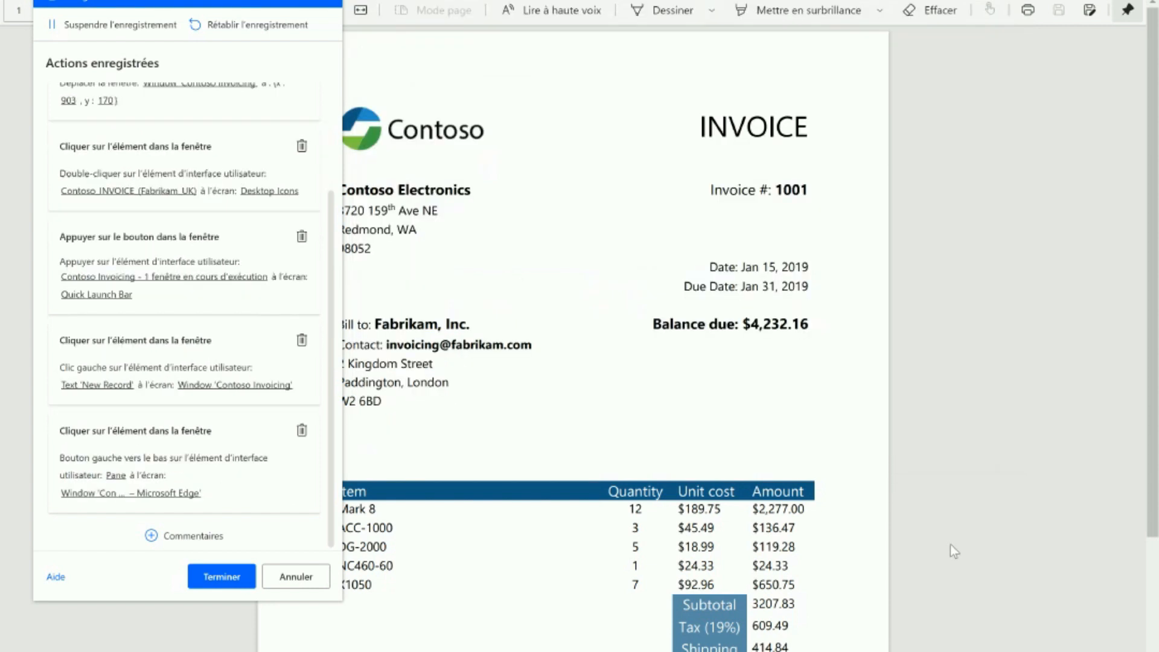
Copy the company name Contoso Electronics from the PDF invoice into the new record's Account Name in Contoso Invoicing
{"action": "left_click", "coordinate": [950, 545]}
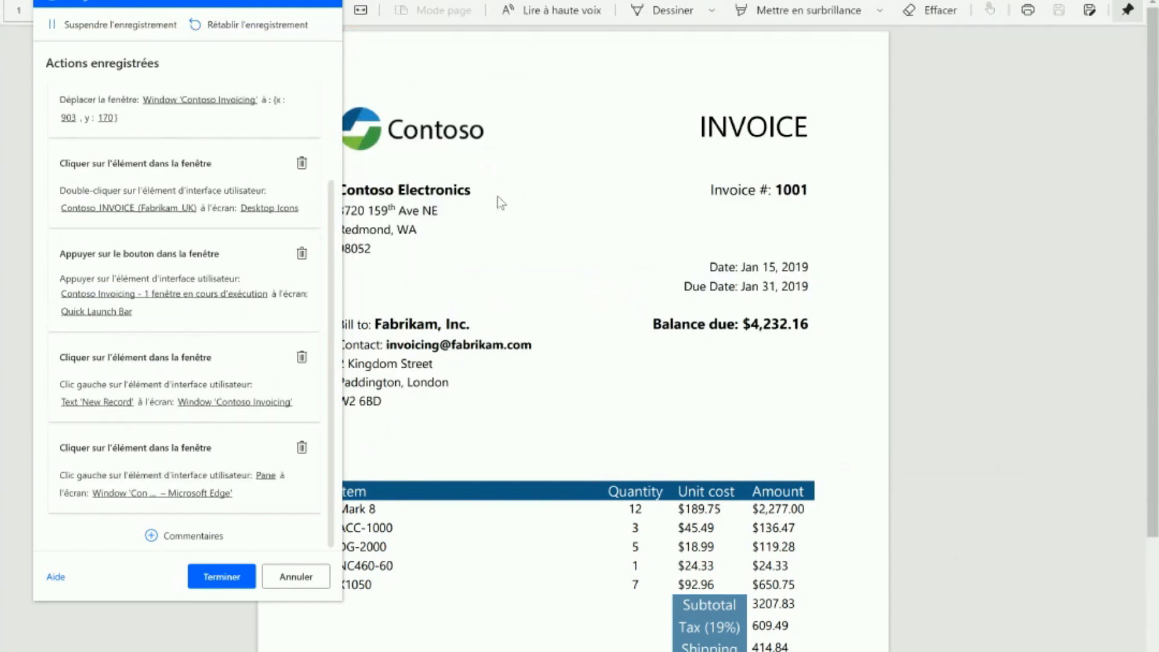
{"action": "left_click_drag", "start_coordinate": [473, 191], "coordinate": [339, 190]}
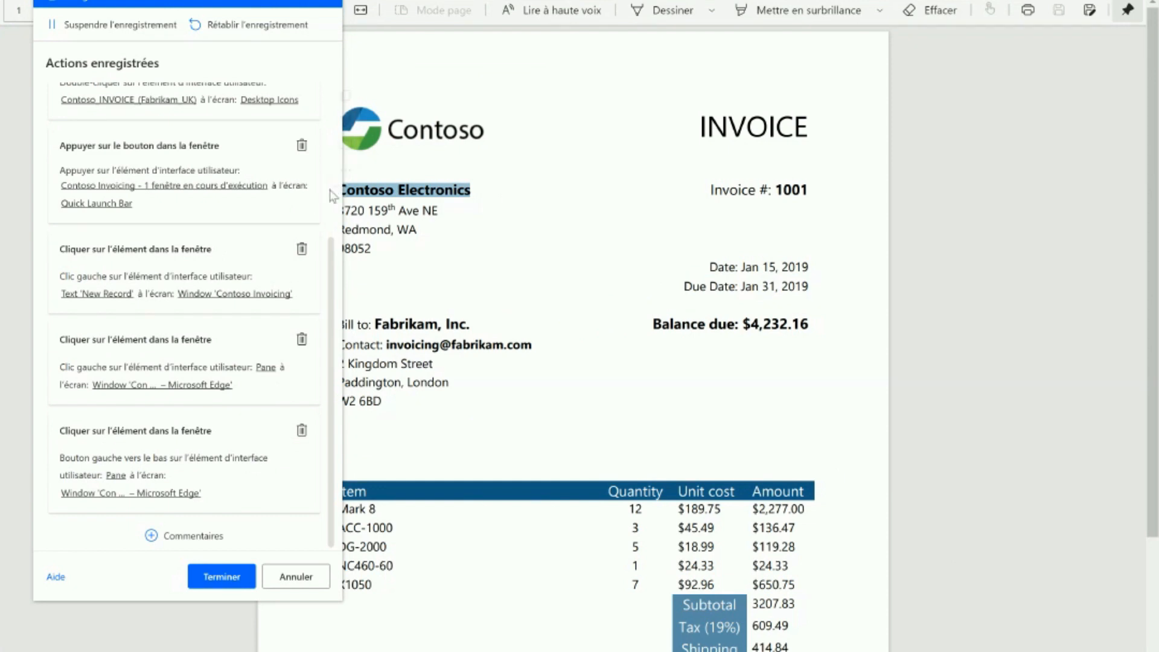
{"action": "key", "text": "ctrl+c"}
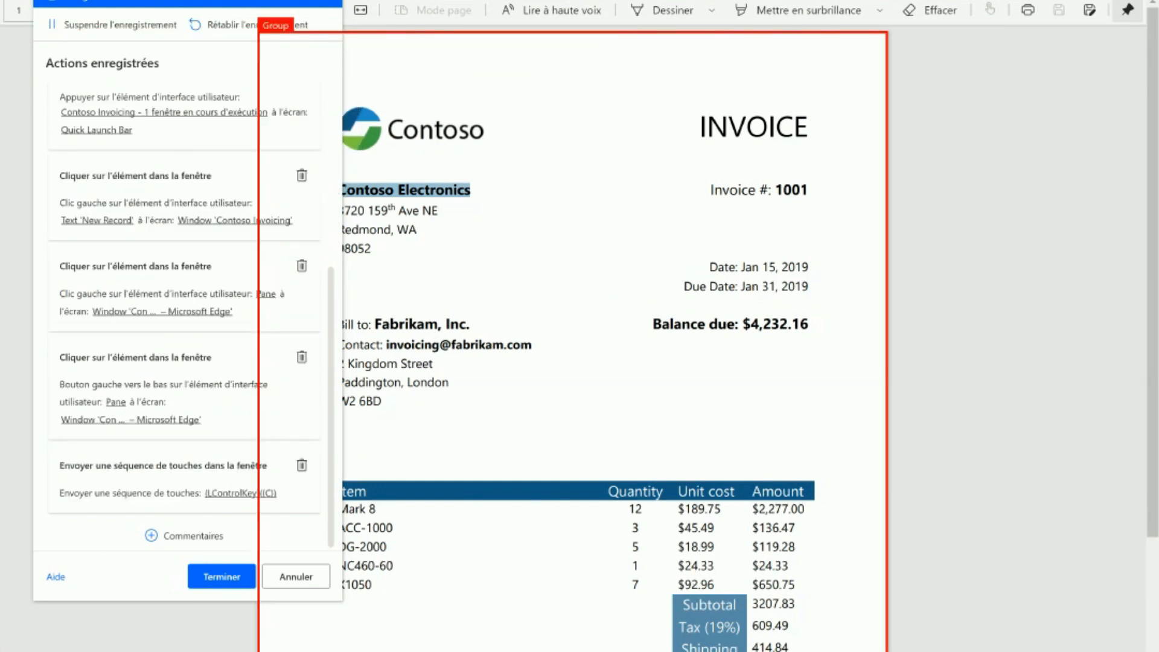
{"action": "left_click", "coordinate": [685, 651]}
{"action": "key", "text": "ctrl+v"}
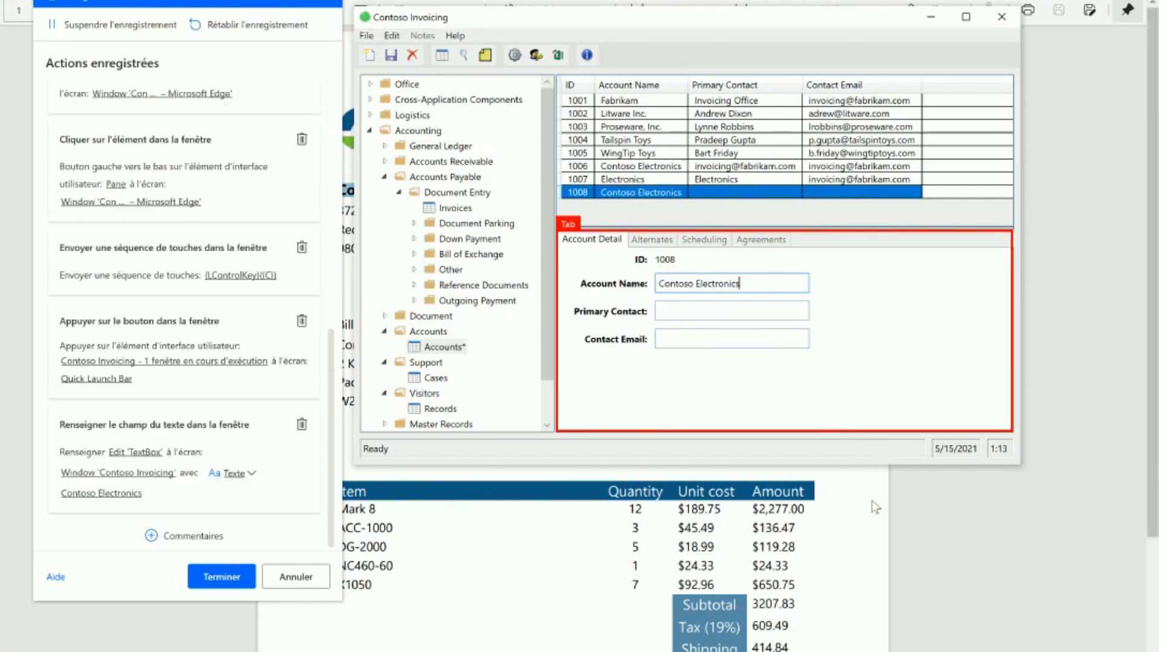
Copy the contact e-mail from the PDF invoice into the new record's Primary Contact and Contact Email fields
{"action": "left_click", "coordinate": [929, 513]}
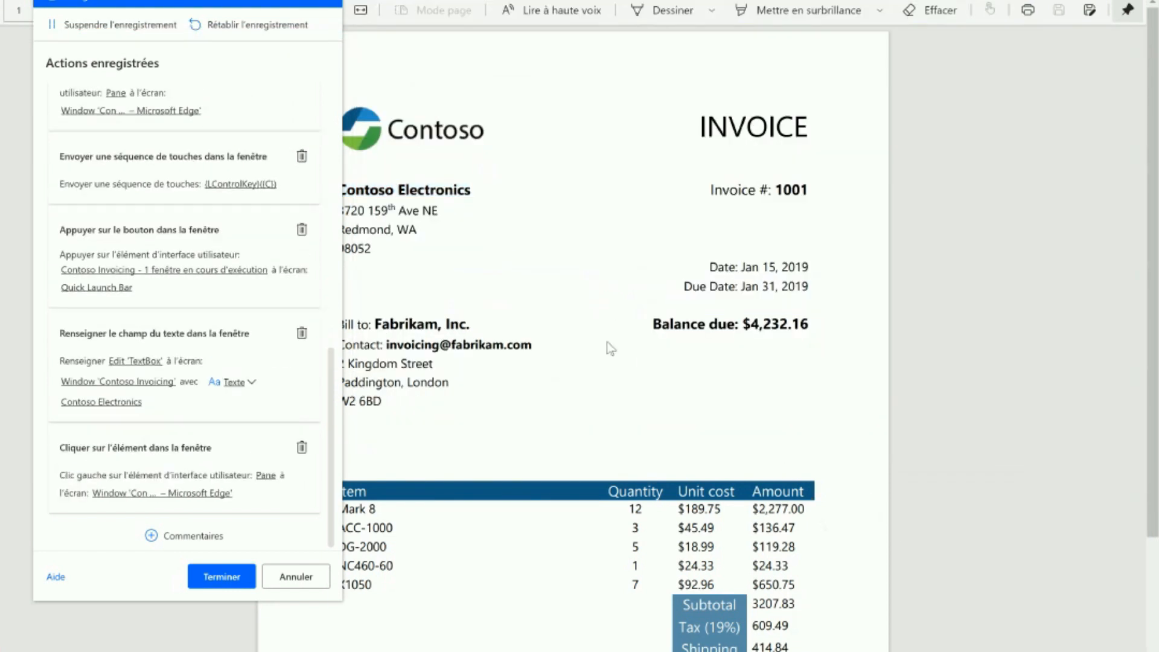
{"action": "left_click_drag", "start_coordinate": [455, 358], "coordinate": [387, 343]}
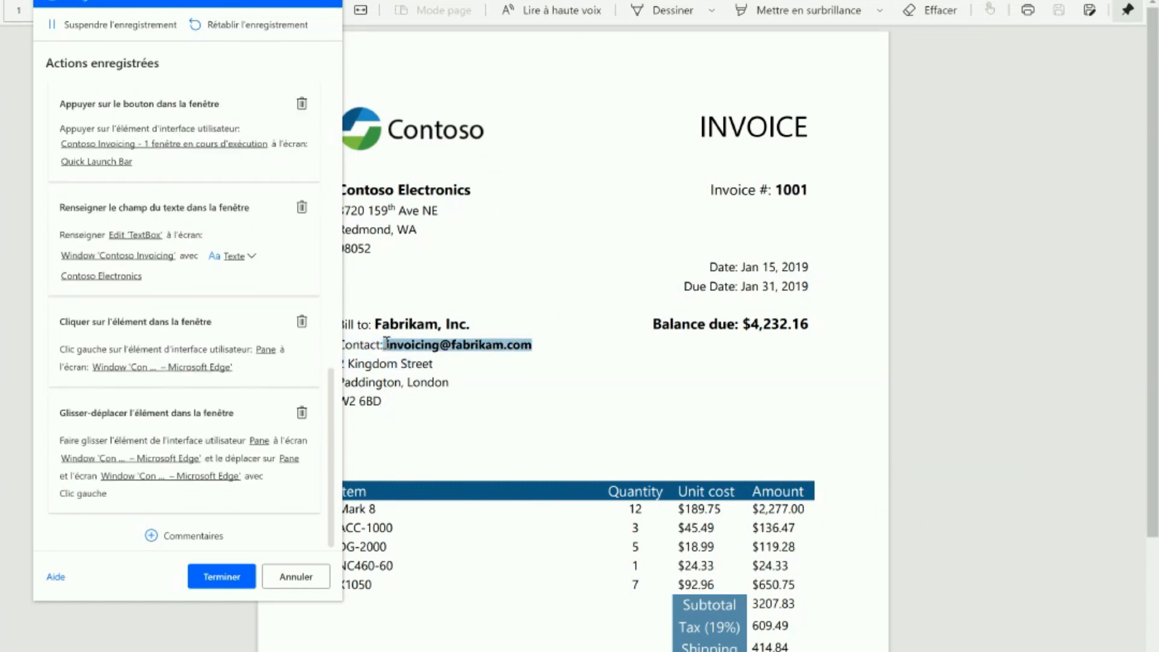
{"action": "key", "text": "ctrl+c"}
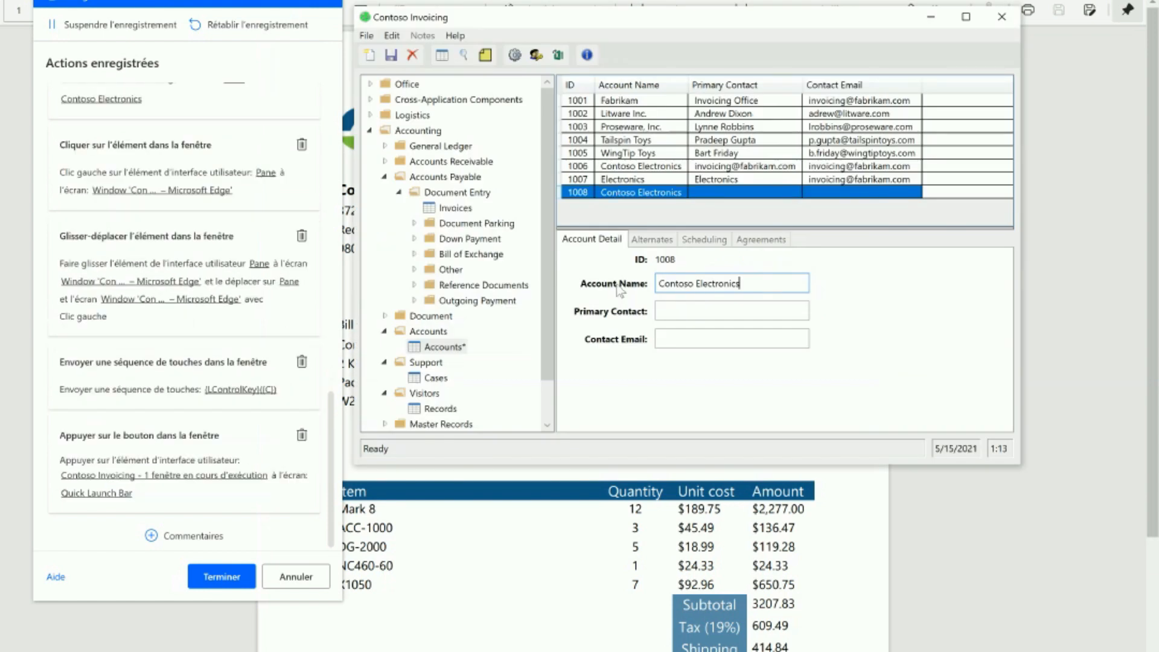
{"action": "left_click", "coordinate": [694, 313]}
{"action": "key", "text": "ctrl+v"}
{"action": "left_click", "coordinate": [703, 336]}
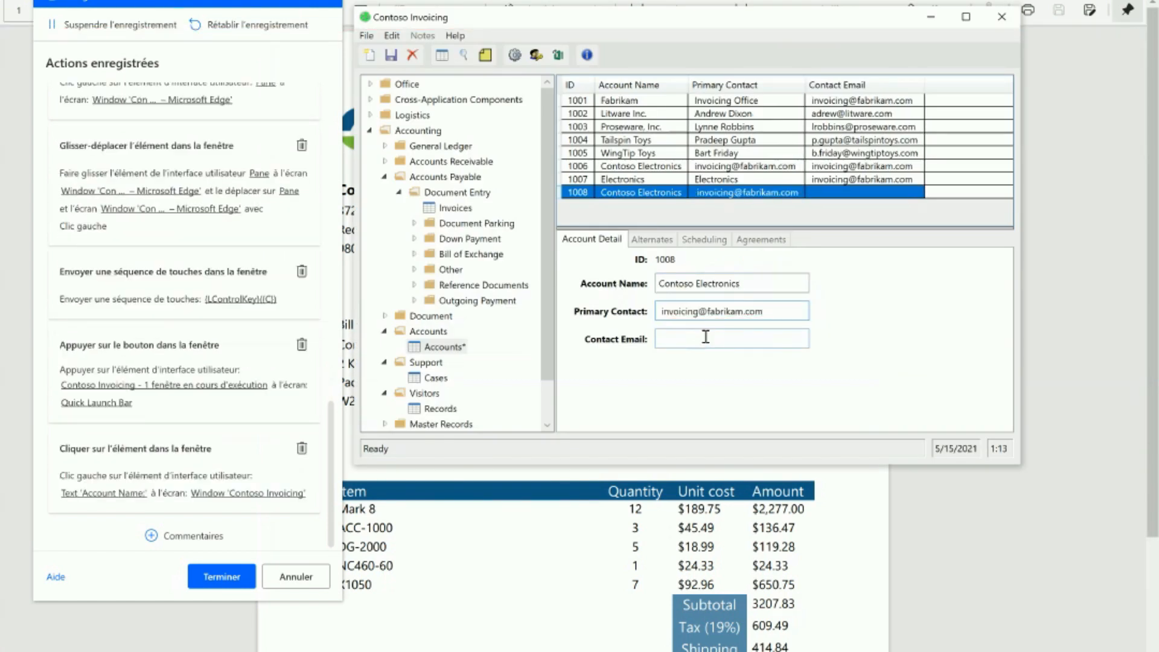
{"action": "key", "text": "ctrl+v"}
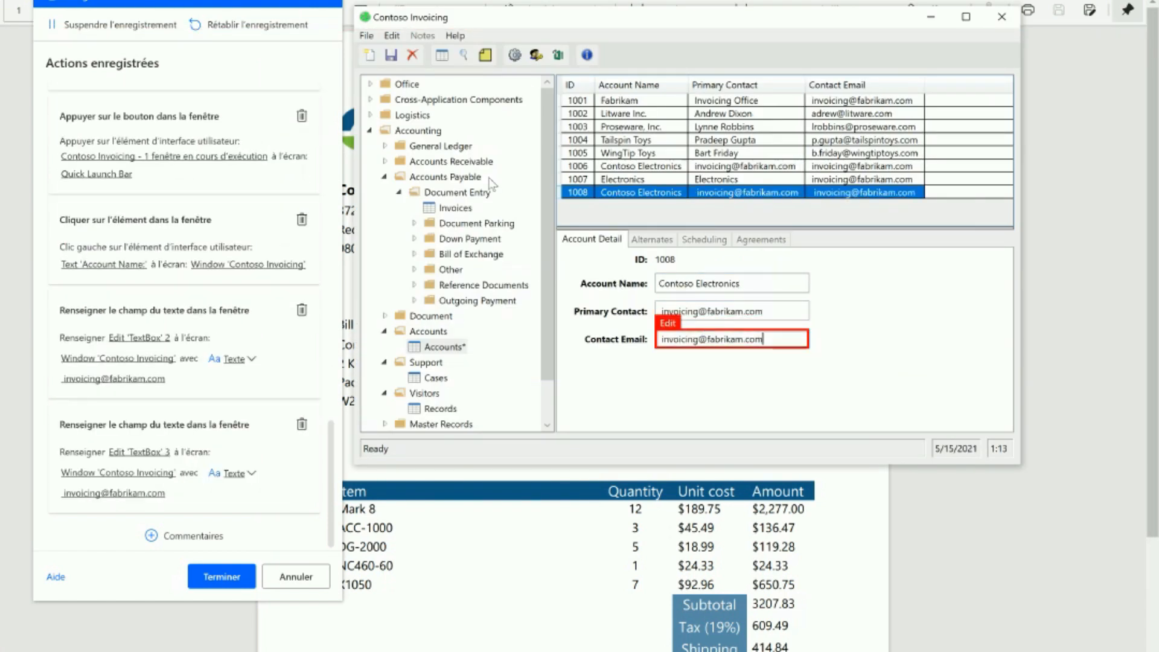
Save the new account record and exit Contoso Invoicing
{"action": "left_click", "coordinate": [391, 56]}
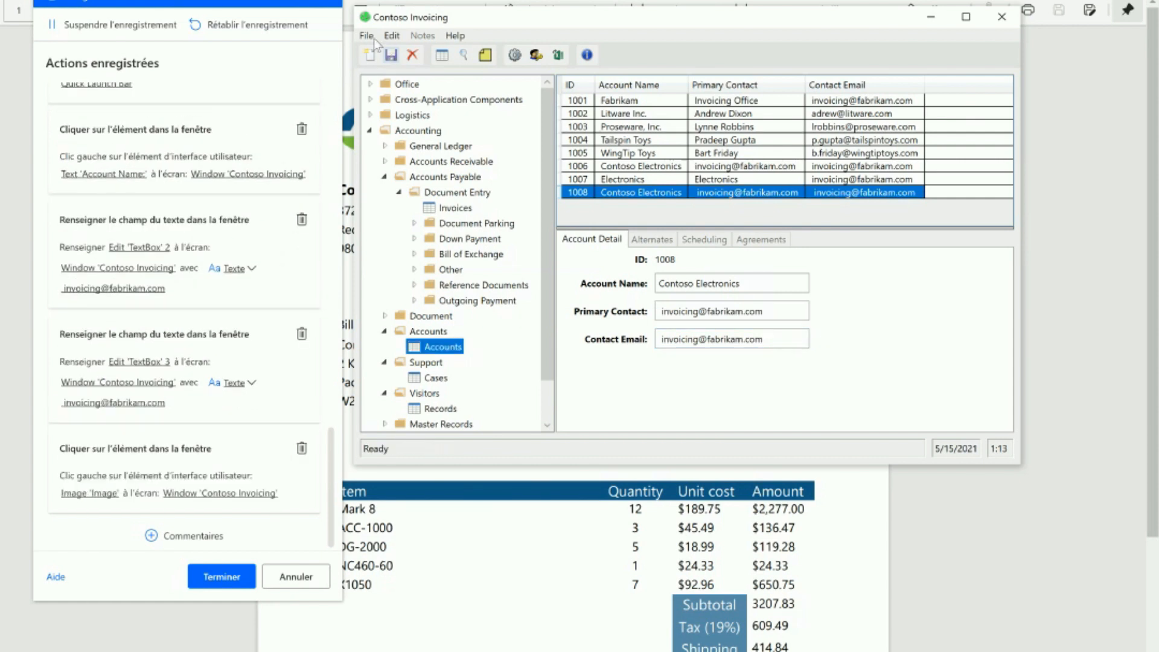
{"action": "left_click", "coordinate": [366, 35]}
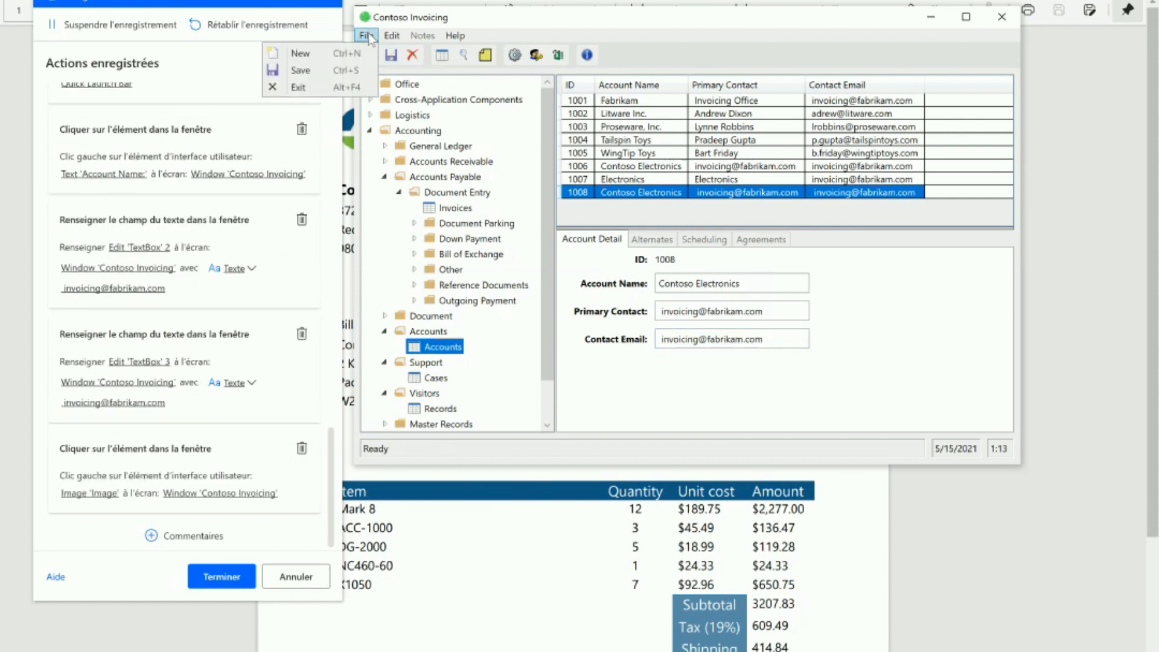
{"action": "left_click", "coordinate": [334, 88]}
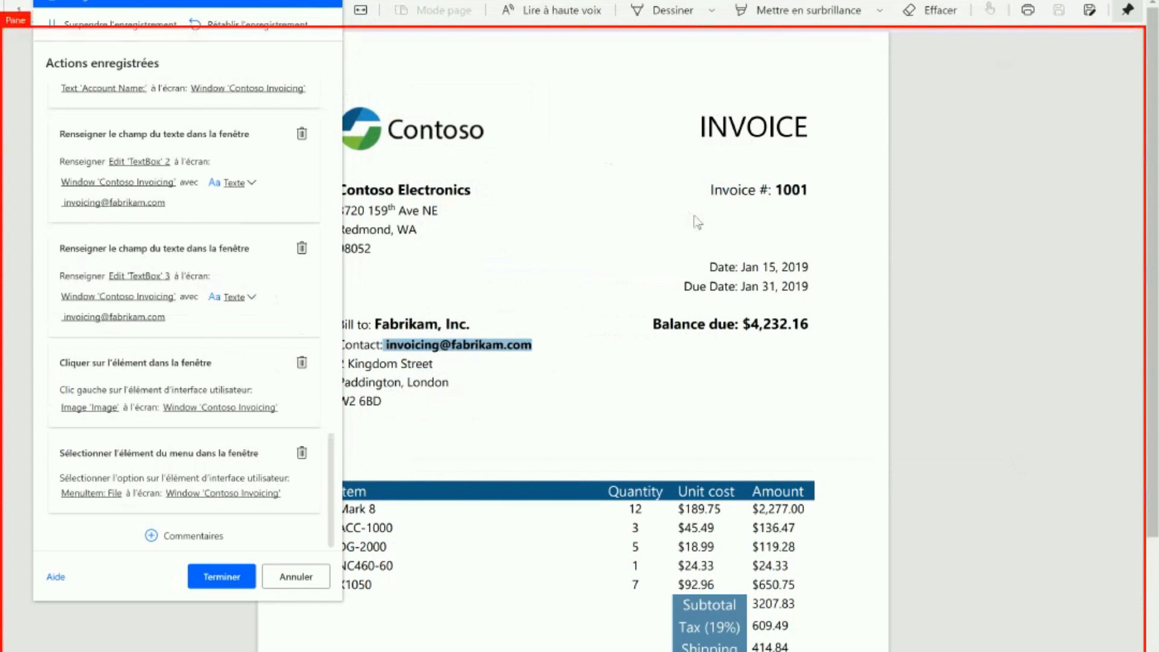
Finish the recording and open the 5/15/2021, 1:11 PM recording of the Invoices process in Power Automate
{"action": "left_click", "coordinate": [221, 579]}
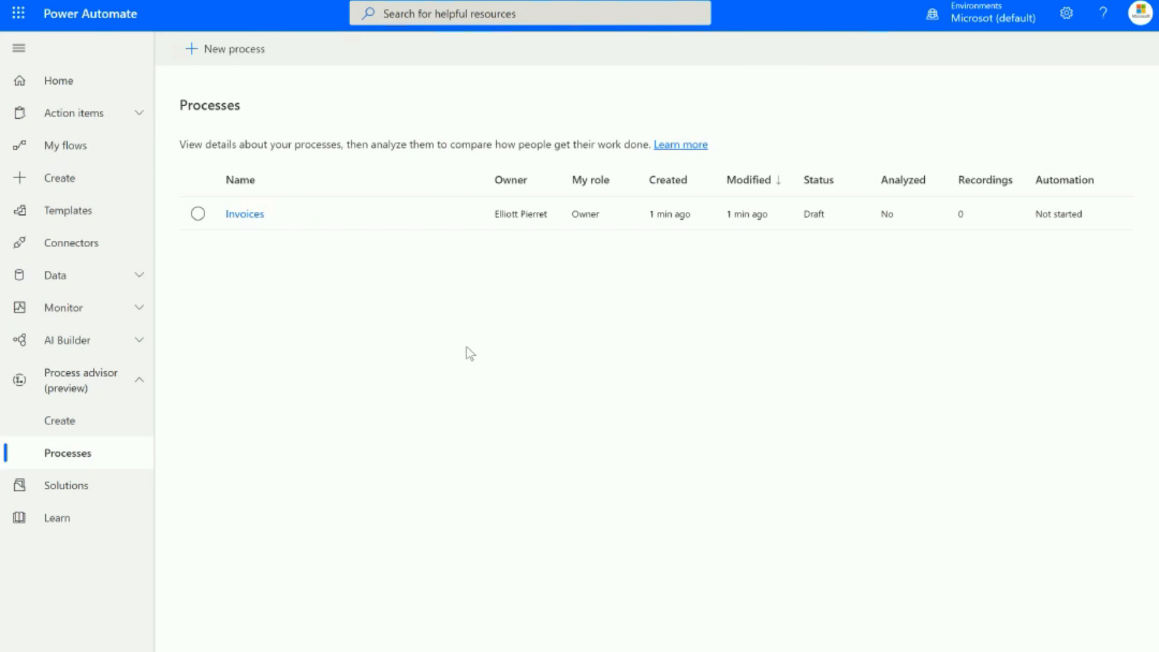
{"action": "left_click", "coordinate": [250, 217]}
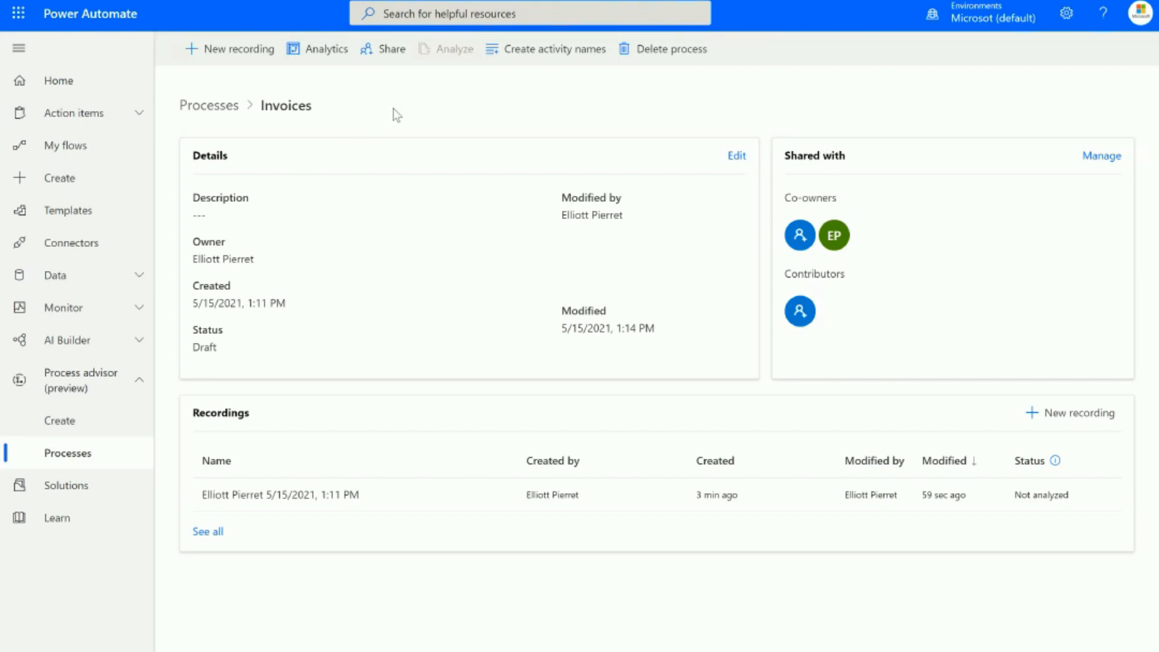
{"action": "left_click", "coordinate": [269, 493]}
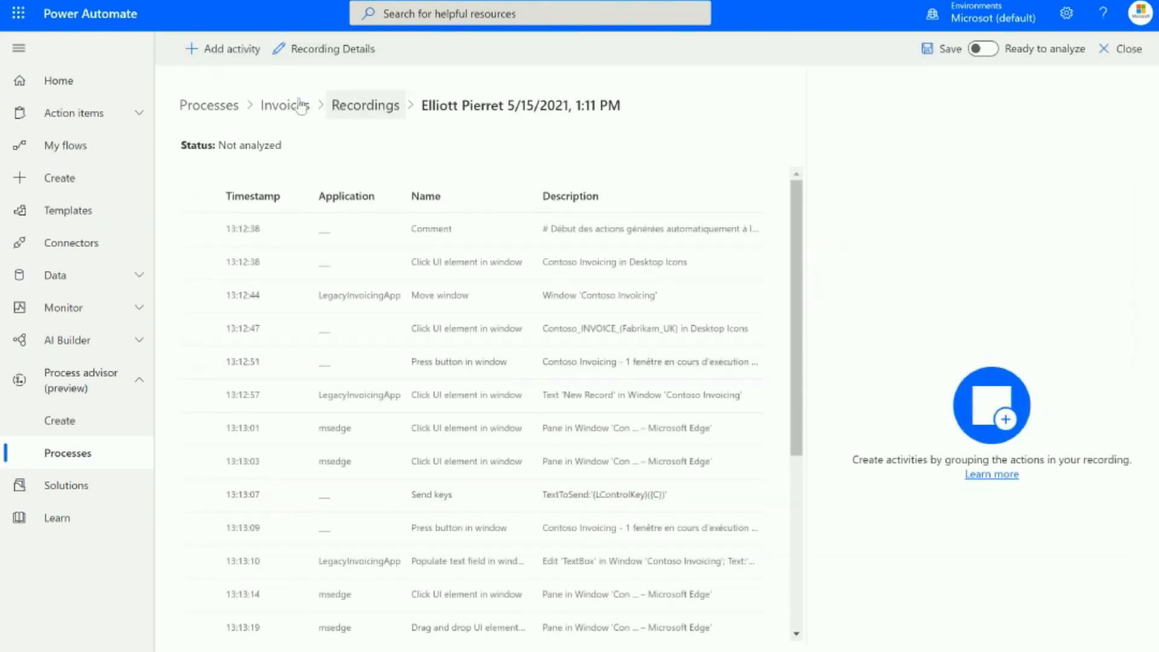
Add an activity named Contoso to group the recorded actions
{"action": "left_click", "coordinate": [218, 62]}
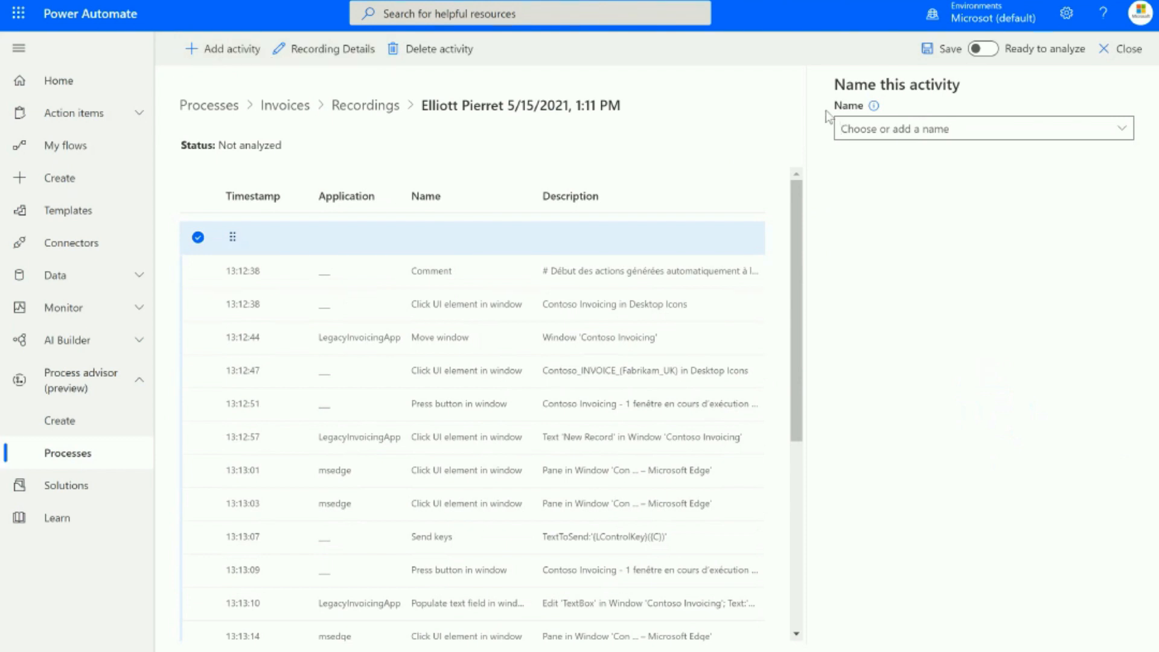
{"action": "type", "text": "Contoso"}
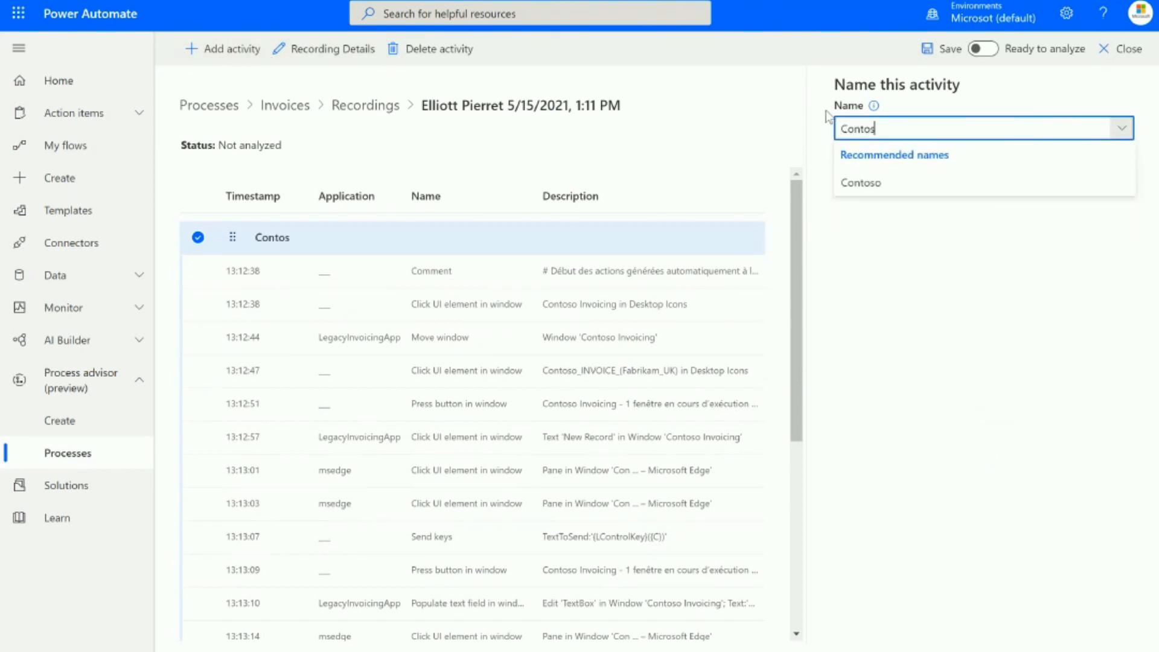
{"action": "left_click", "coordinate": [918, 182]}
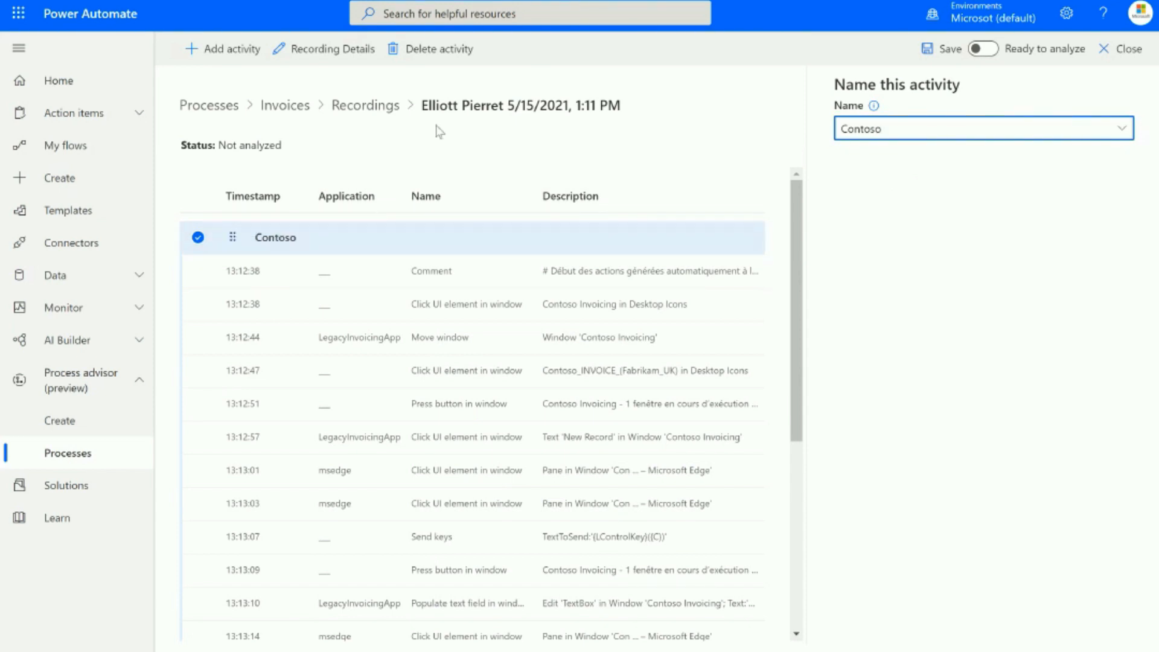
Add a second activity named Pdf and move it so it starts at the 13:12:51 action
{"action": "left_click", "coordinate": [221, 51]}
{"action": "left_click", "coordinate": [876, 127]}
{"action": "type", "text": "Pdf"}
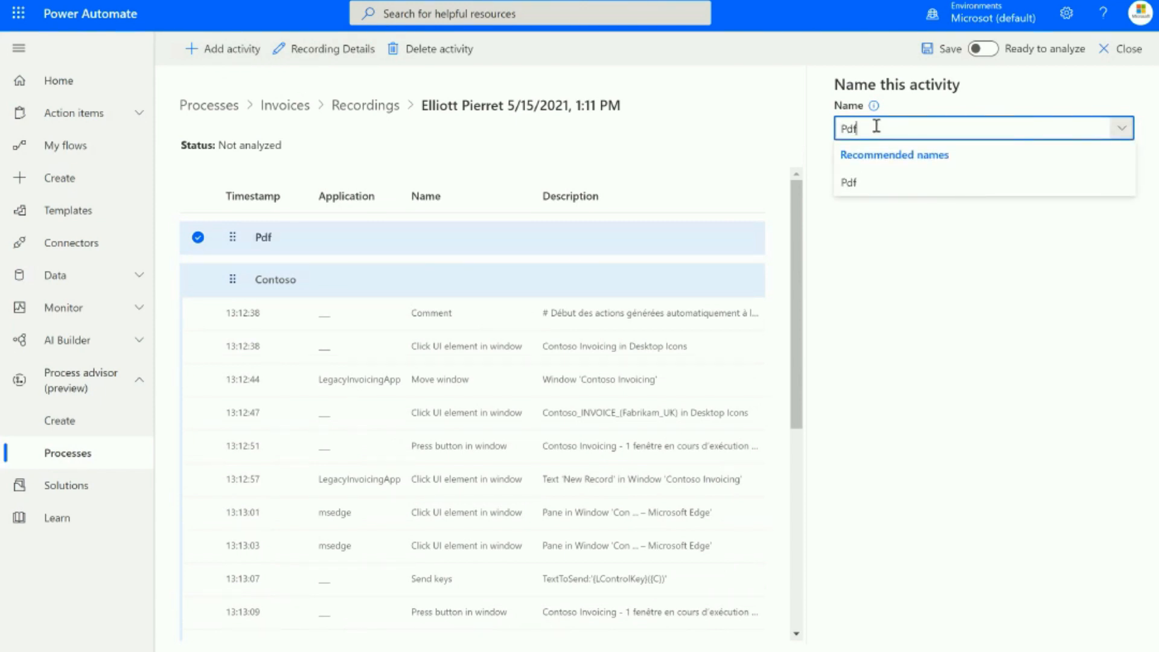
{"action": "left_click", "coordinate": [884, 181]}
{"action": "left_click_drag", "start_coordinate": [232, 236], "coordinate": [251, 409]}
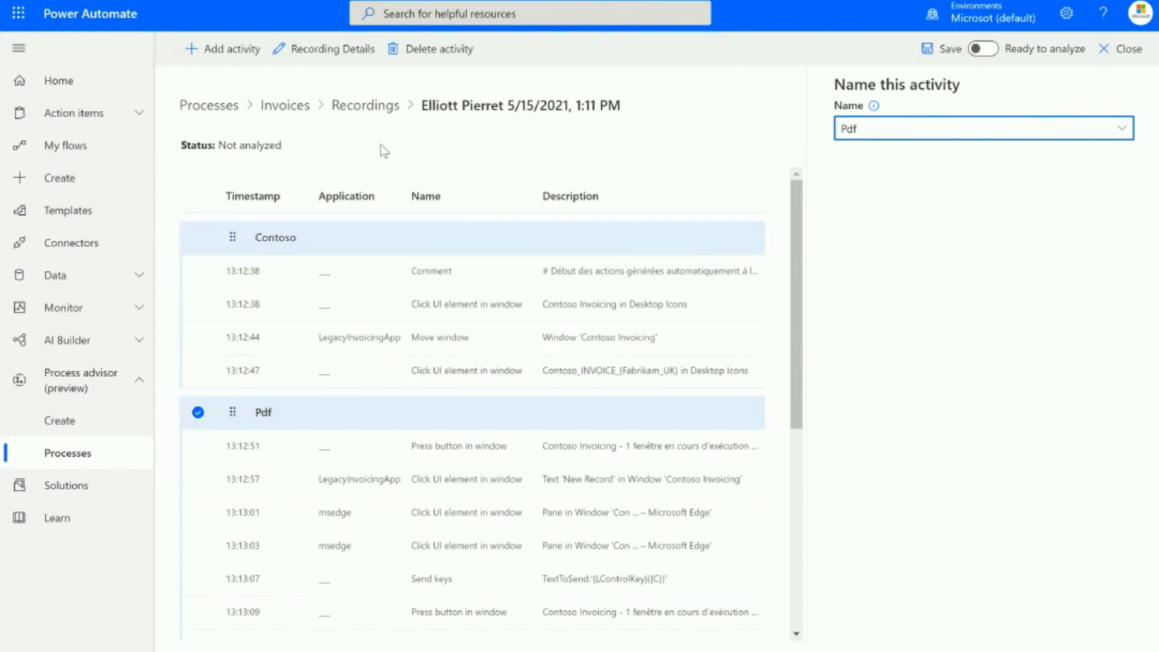
Save the recording as ready to analyze and open the analytics of the Invoices process
{"action": "left_click", "coordinate": [935, 45]}
{"action": "left_click", "coordinate": [981, 49]}
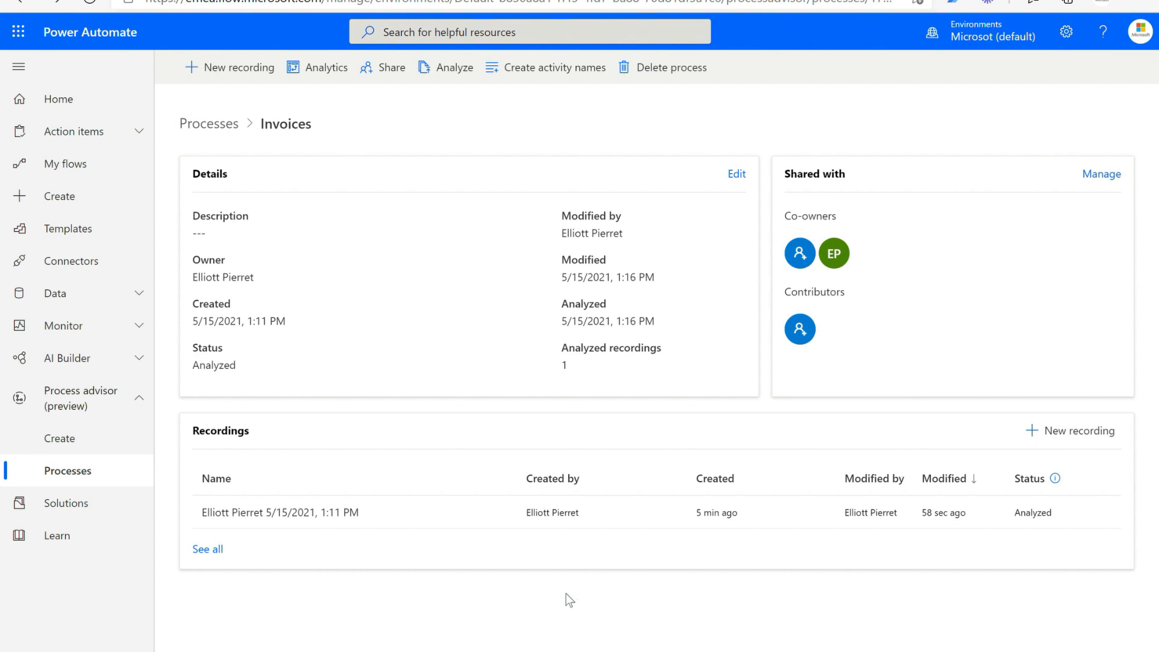
{"action": "left_click", "coordinate": [321, 86]}
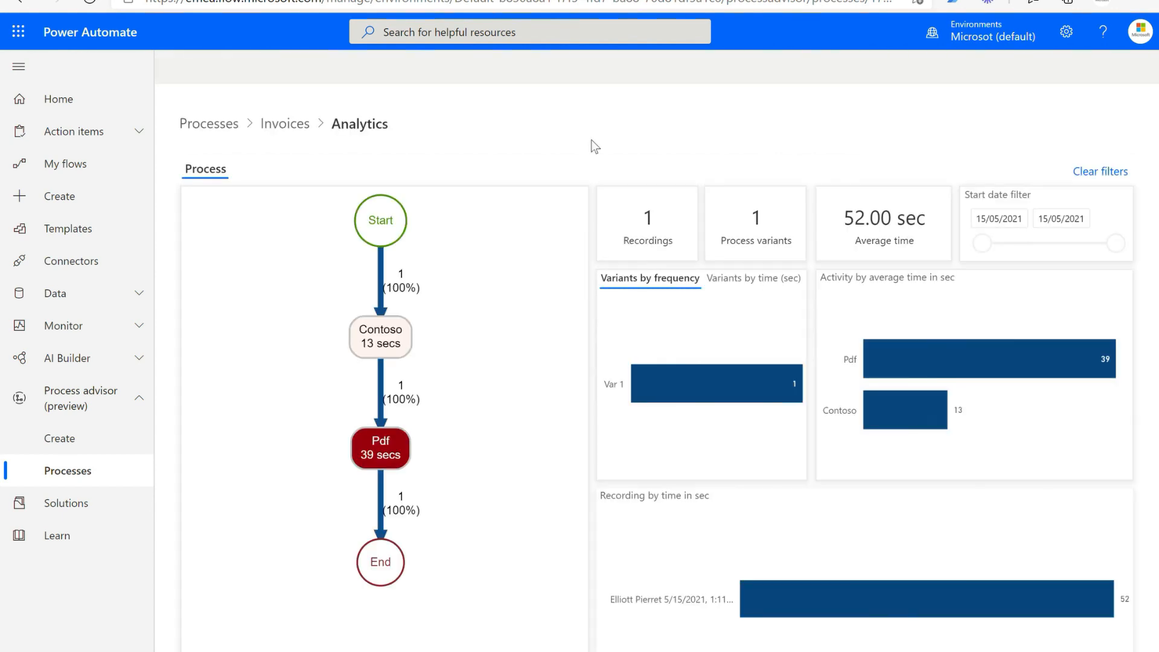